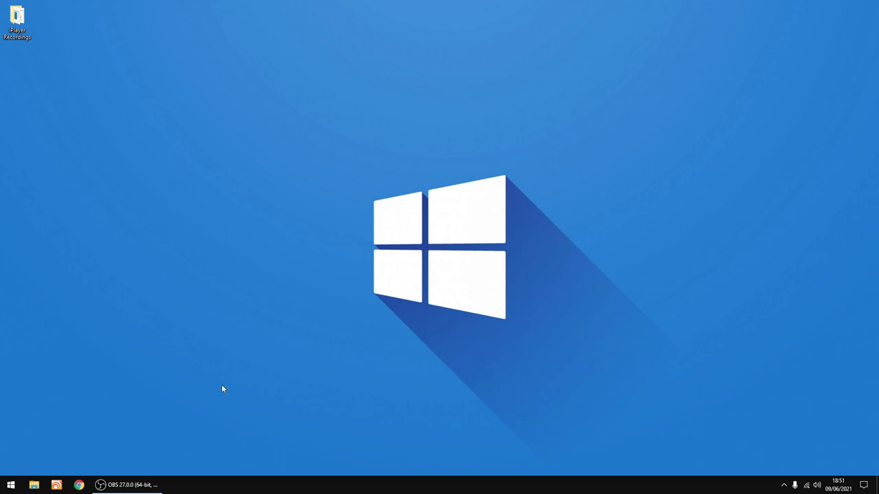
# Open the Logitech Media Server page in Chrome and bring up its server settings.
pyautogui.click(79, 484)
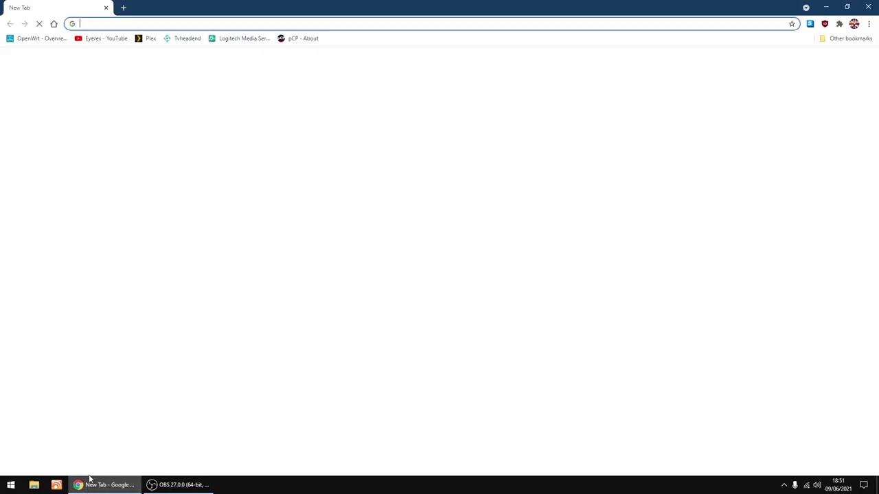
pyautogui.click(240, 39)
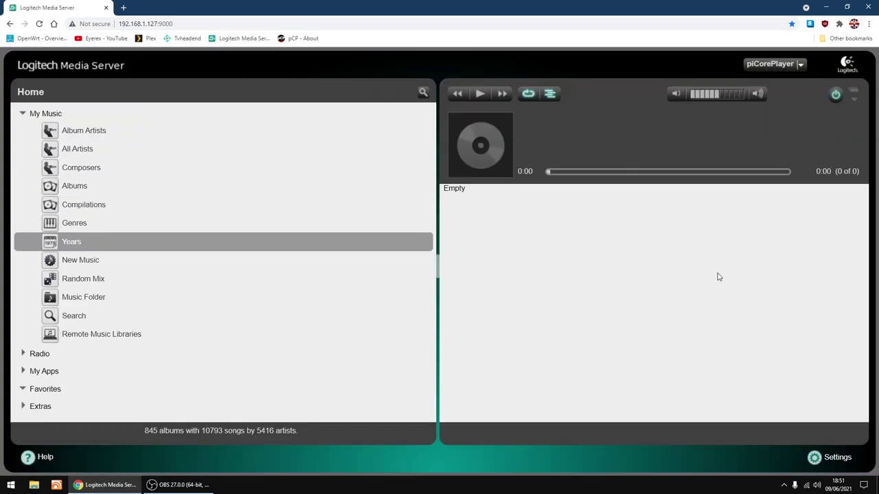
pyautogui.click(838, 459)
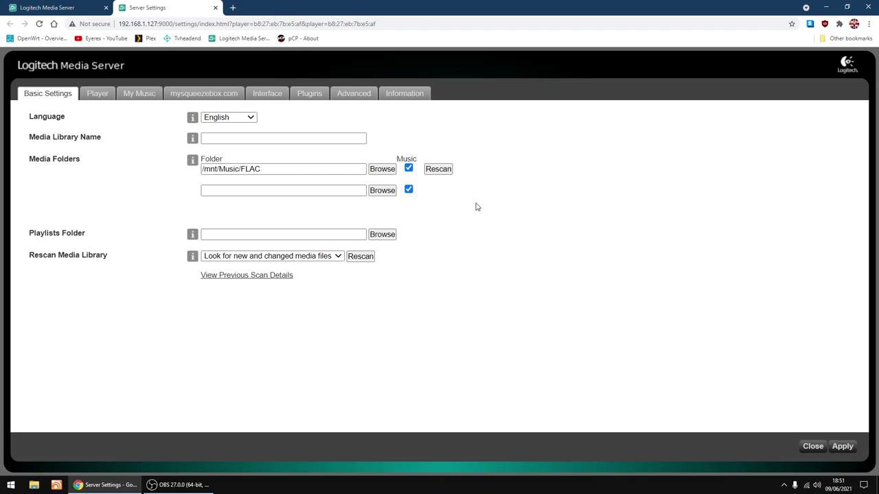
# Enable the third-party TVH plugin, the TVHeadend Radio Plugin for Logitech Media Server.
pyautogui.click(309, 95)
pyautogui.scroll(-3, 241, 212)
pyautogui.scroll(-6, 241, 212)
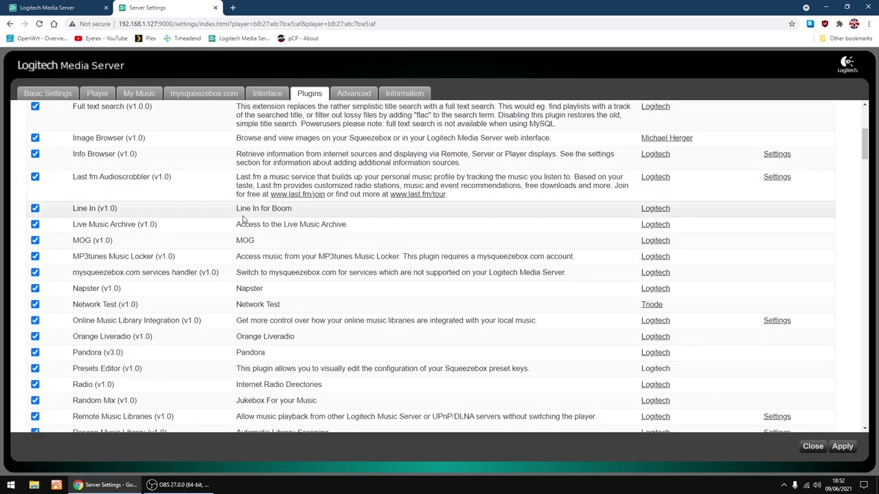
pyautogui.scroll(-2, 223, 245)
pyautogui.scroll(-2, 220, 246)
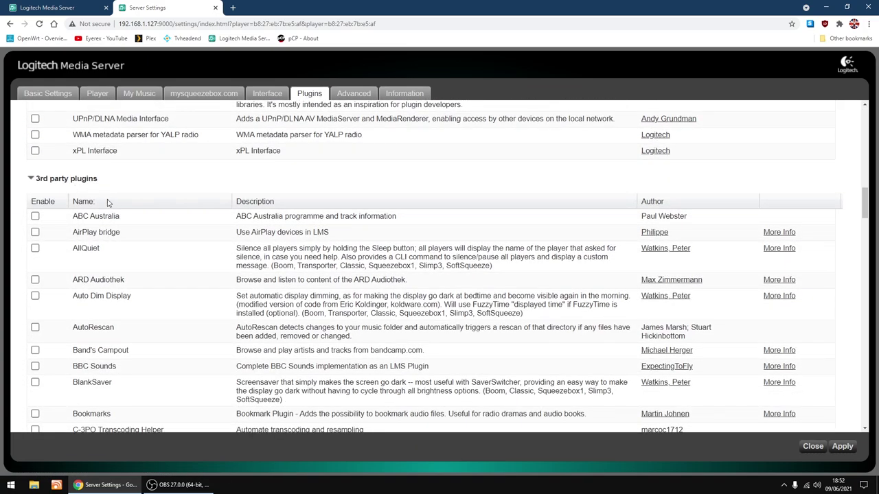
pyautogui.scroll(-13, 162, 251)
pyautogui.scroll(-12, 163, 252)
pyautogui.scroll(-6, 163, 251)
pyautogui.scroll(1, 163, 252)
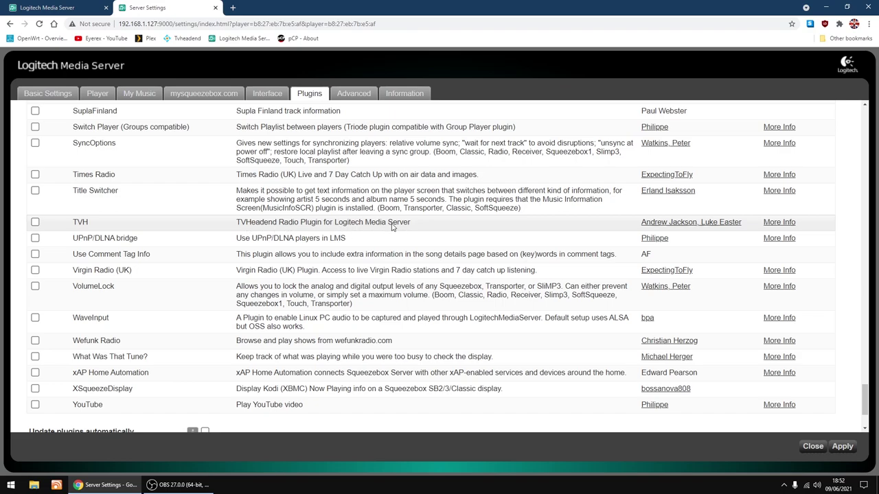
pyautogui.click(35, 223)
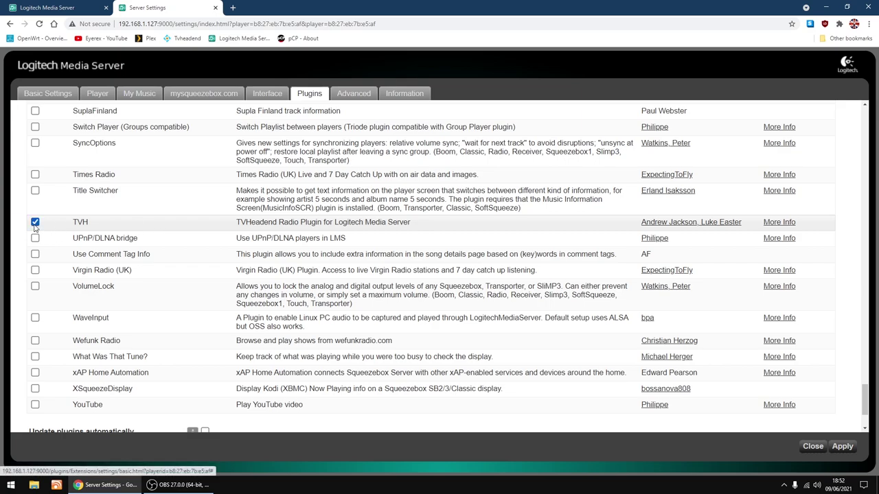
# Apply the plugin change and restart the media server immediately.
pyautogui.click(842, 447)
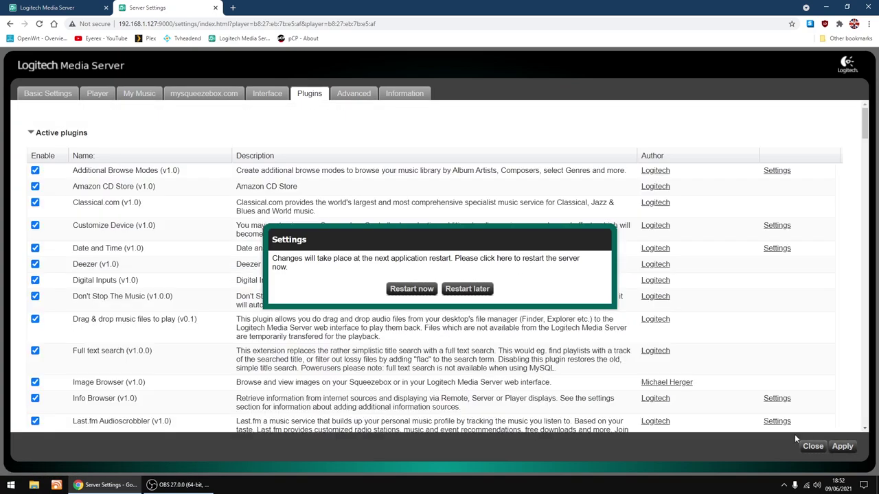
pyautogui.click(412, 289)
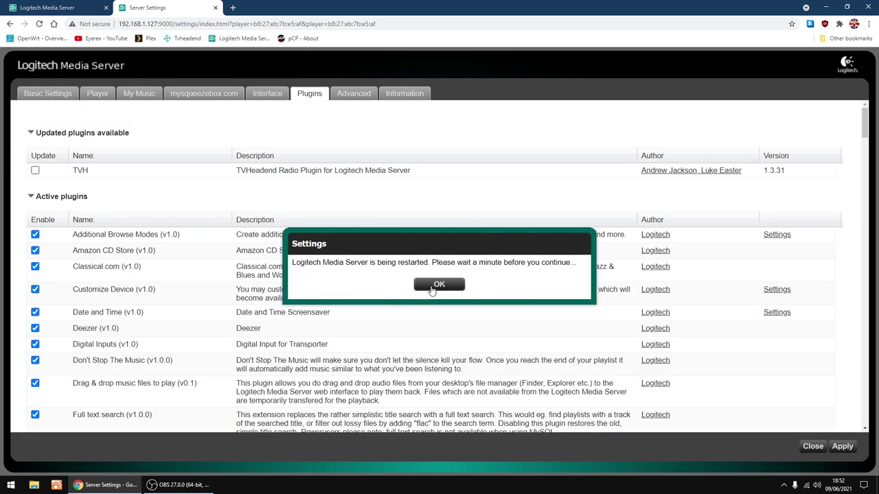
pyautogui.click(430, 287)
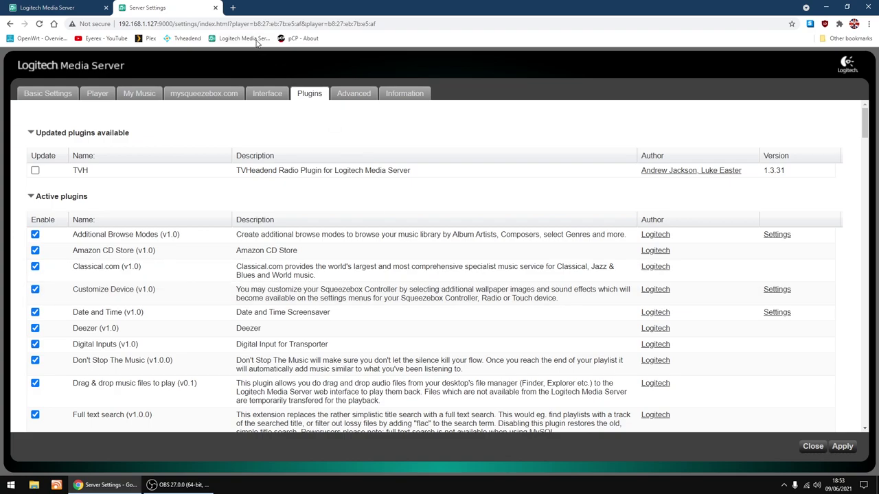
# Open Tvheadend in a new browser tab and examine the stream profiles in its configuration.
pyautogui.click(234, 7)
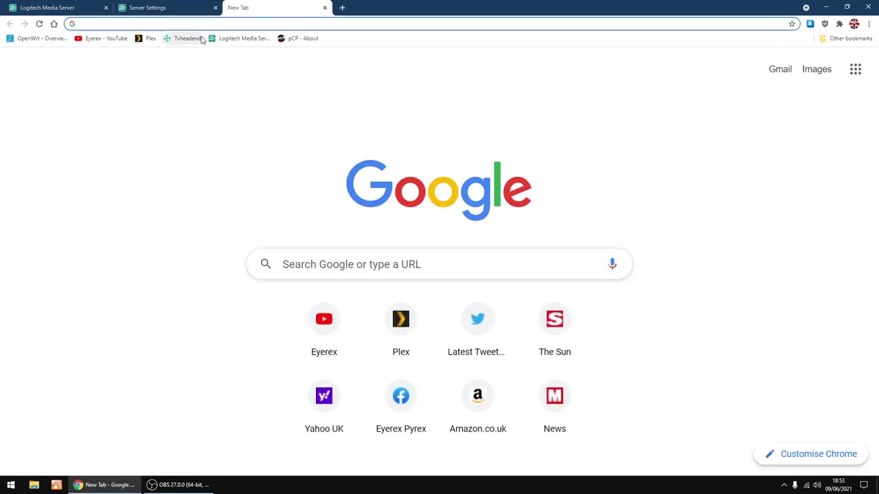
pyautogui.click(199, 37)
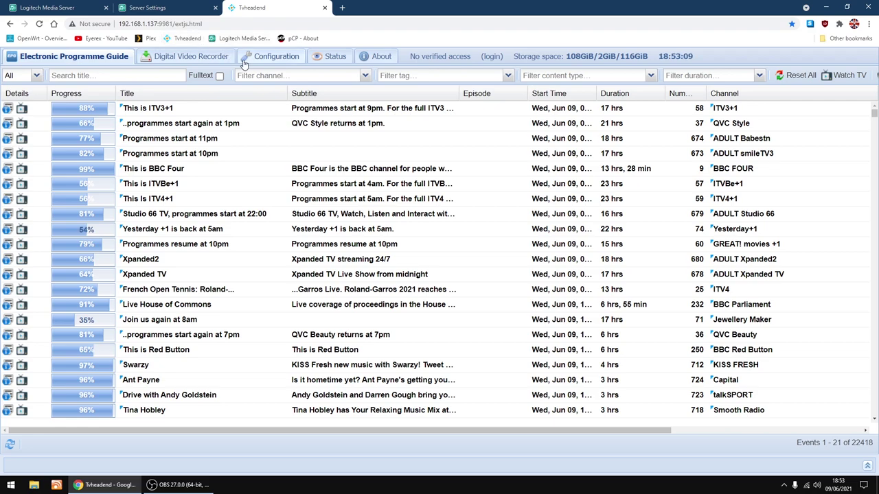
pyautogui.click(270, 61)
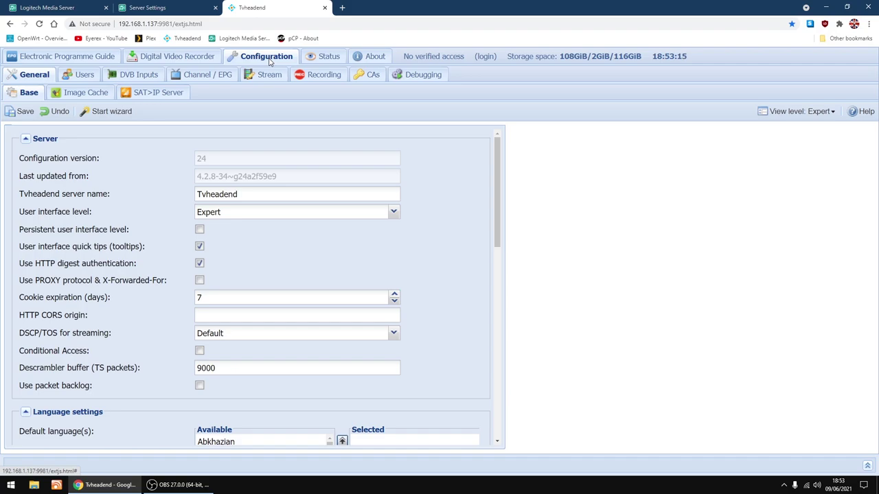
pyautogui.click(269, 74)
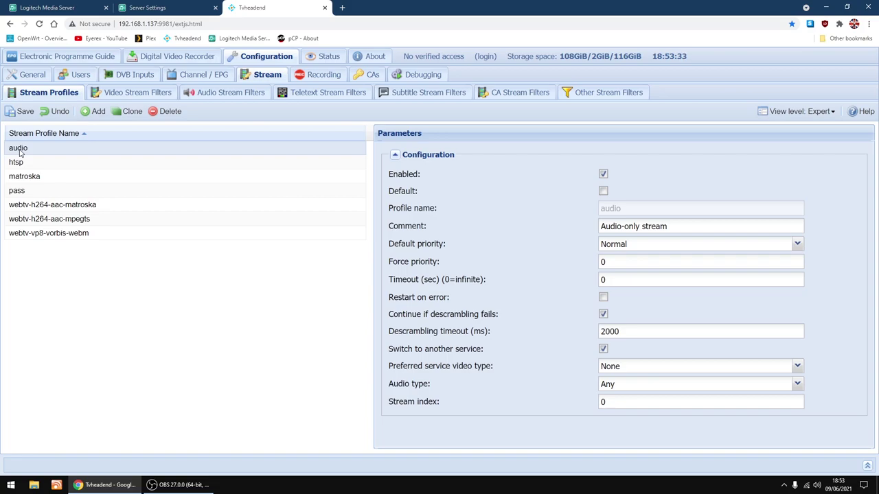
# Return to the Logitech Media Server settings and open the advanced settings for the TVH plugin.
pyautogui.click(152, 8)
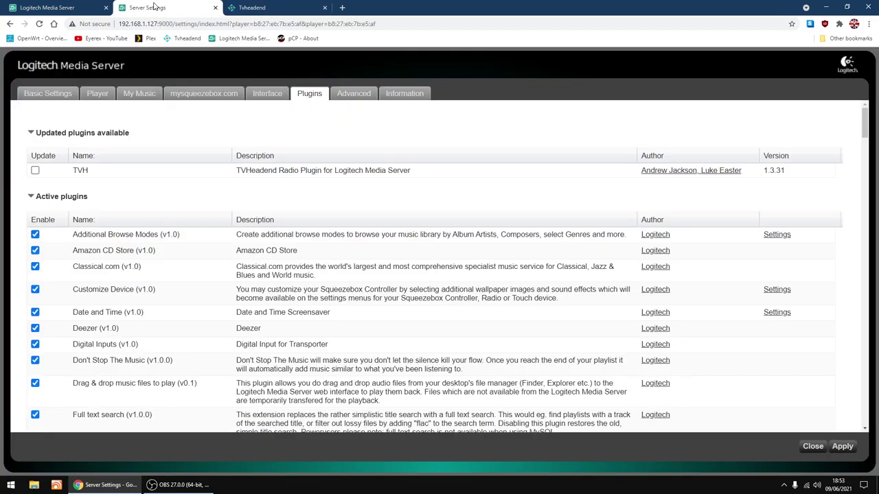
pyautogui.click(355, 97)
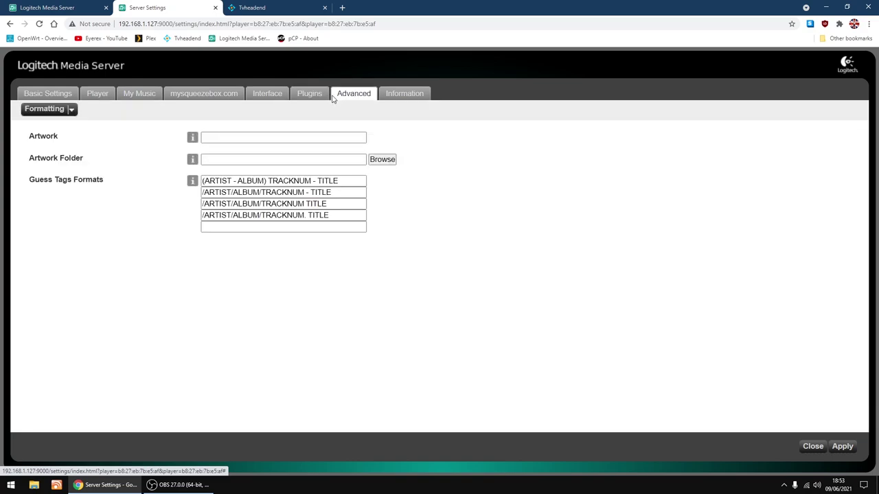
pyautogui.click(71, 112)
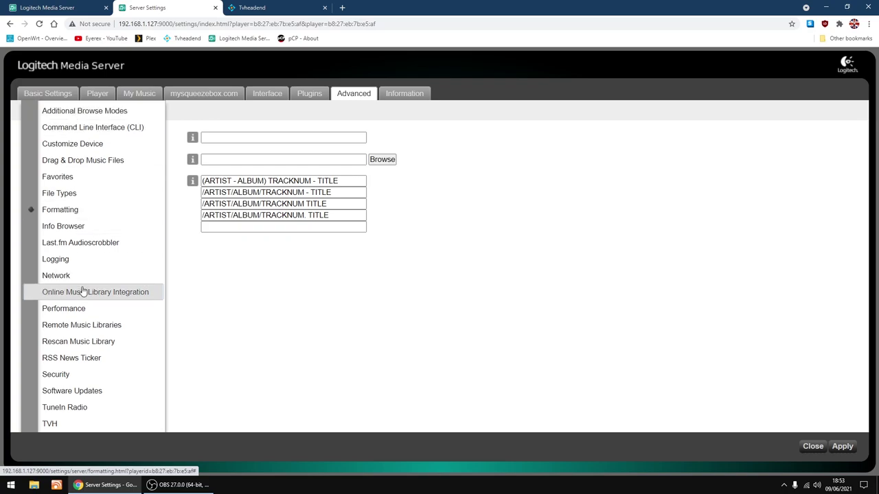
pyautogui.click(50, 425)
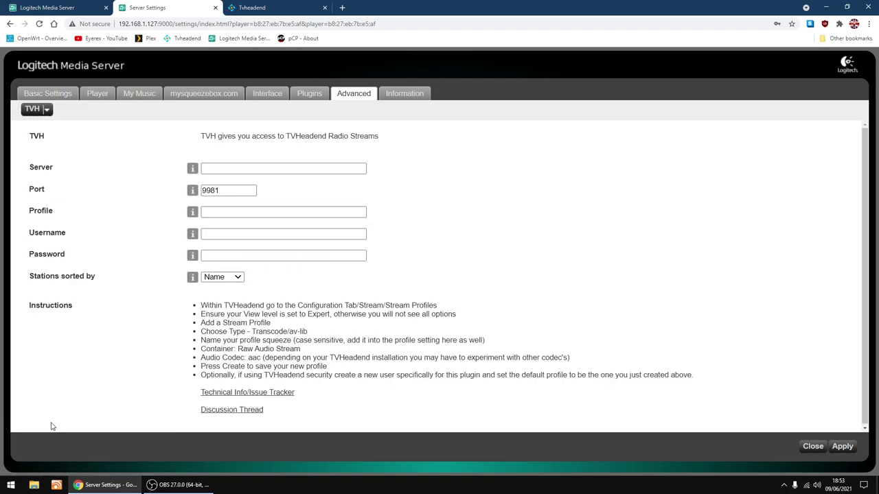
# Set the TVH plugin's server address to 192.168.1.137.
pyautogui.click(220, 168)
pyautogui.moveTo(194, 175)
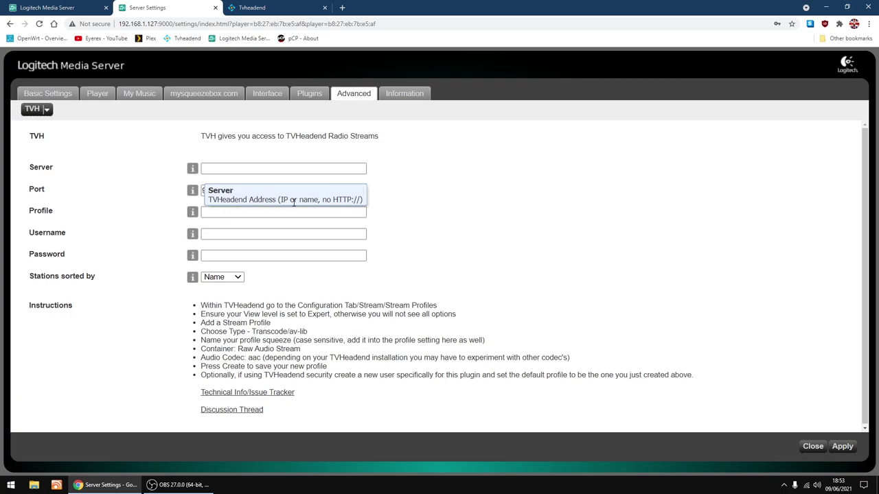
pyautogui.click(233, 169)
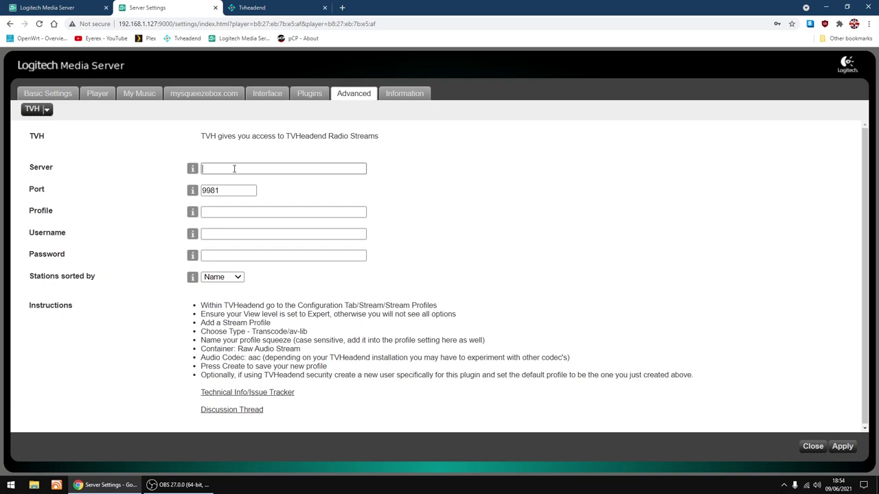
pyautogui.write('192.168.1.137')
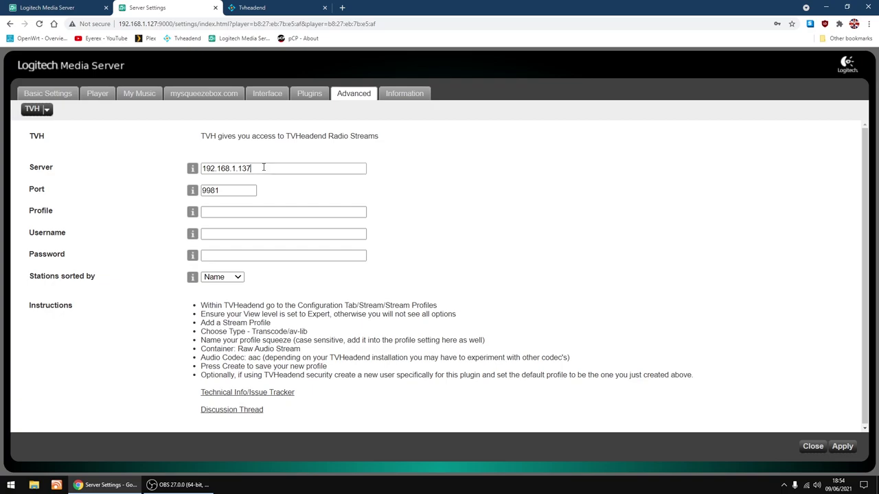
# Replace the TVH plugin's server address with the host name tvheadend.
pyautogui.moveTo(260, 168); pyautogui.dragTo(201, 173)
pyautogui.press('BackSpace')
pyautogui.write('tvheadend')
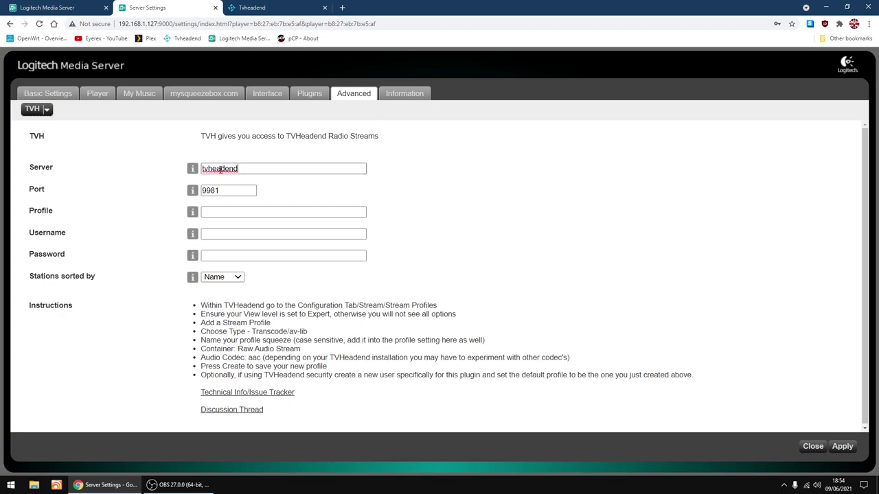
# Set the TVH plugin's profile to audio, checking the name in Tvheadend, and apply and close the server settings.
pyautogui.click(264, 5)
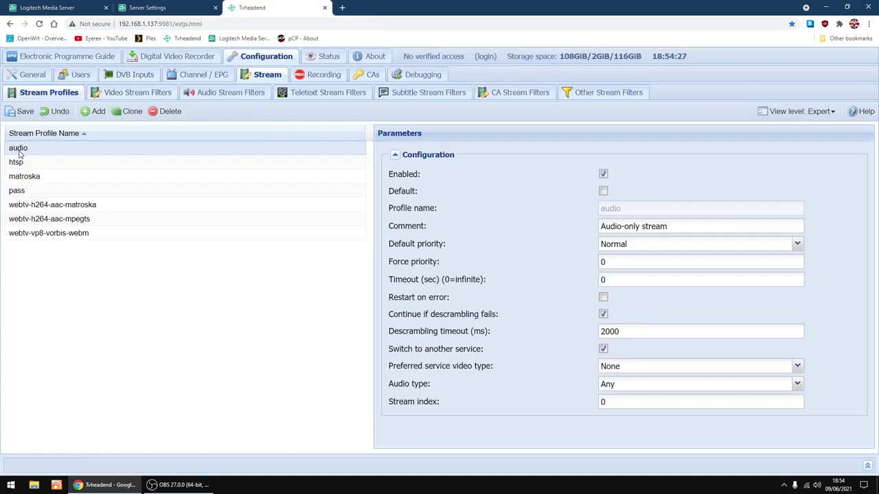
pyautogui.click(160, 6)
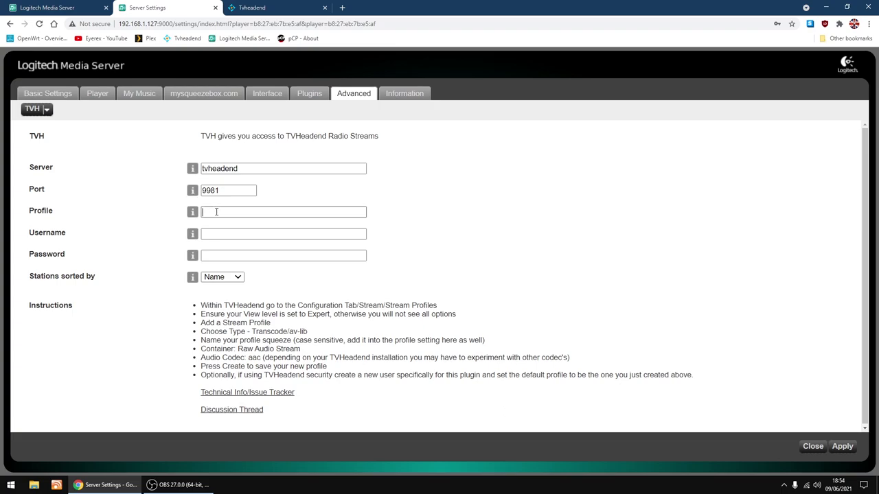
pyautogui.write('audio')
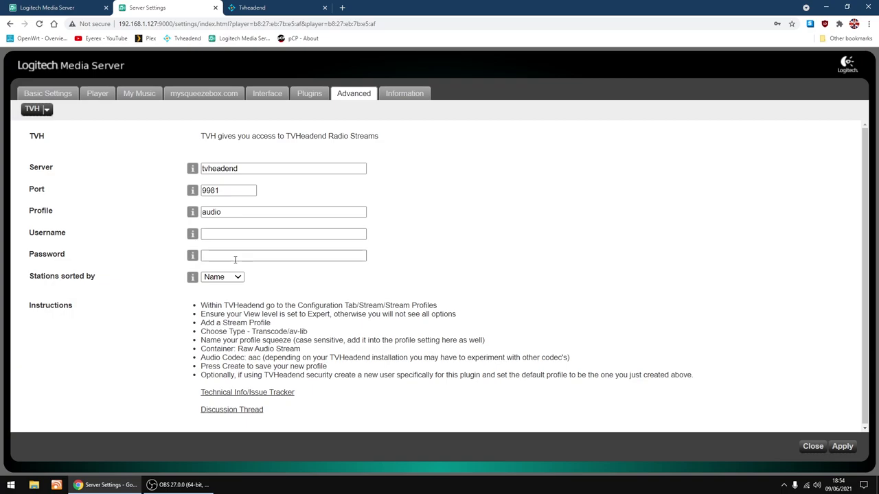
pyautogui.click(842, 447)
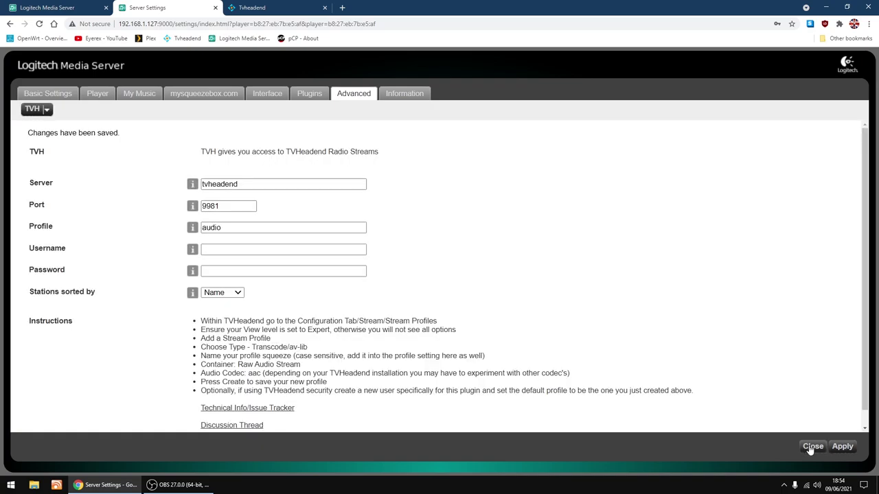
pyautogui.click(811, 447)
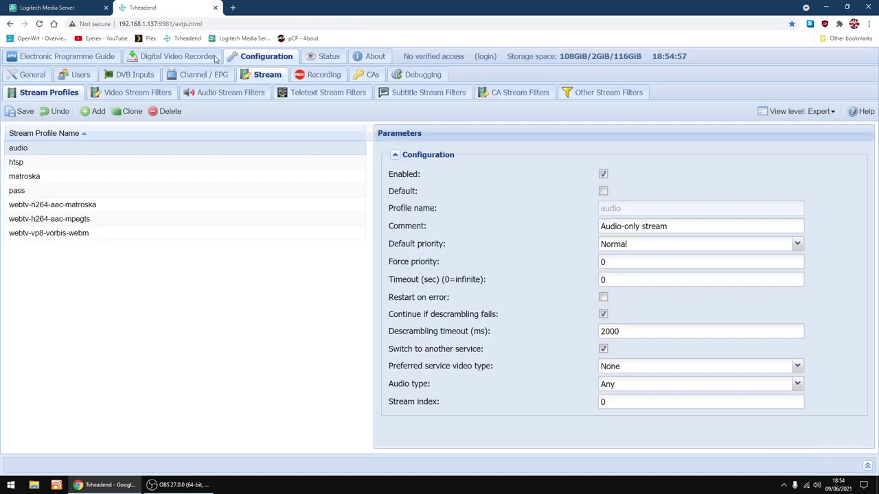
# Open the TVH app in Logitech Media Server and list its radio channels.
pyautogui.click(70, 6)
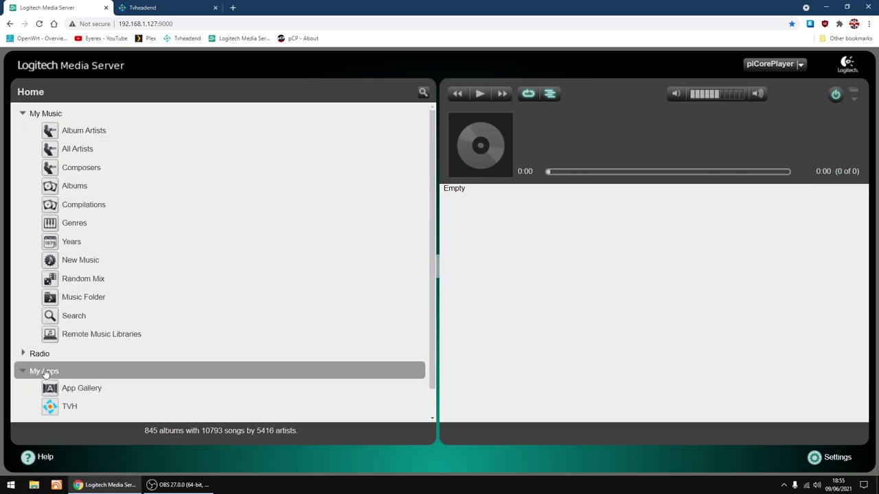
pyautogui.scroll(-1, 45, 373)
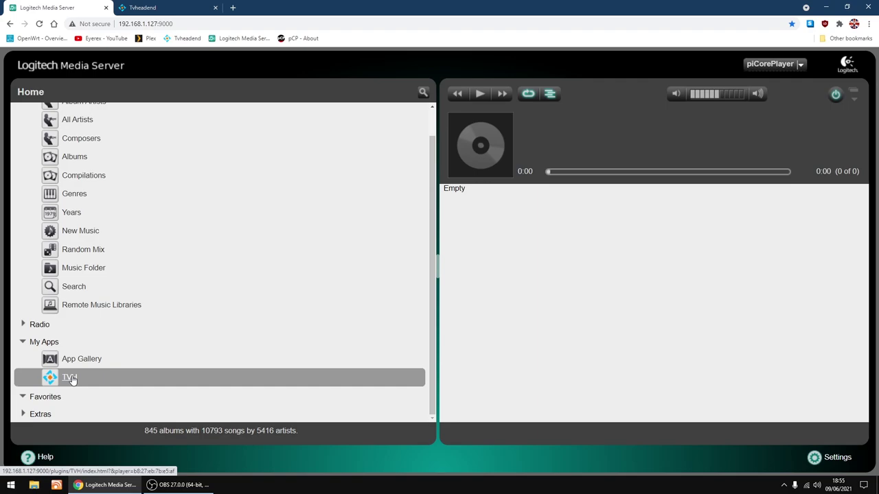
pyautogui.click(72, 379)
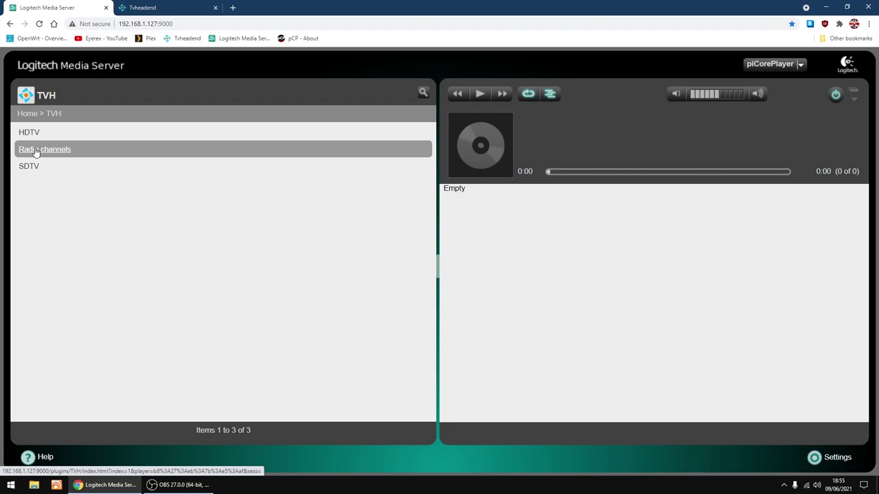
pyautogui.click(37, 152)
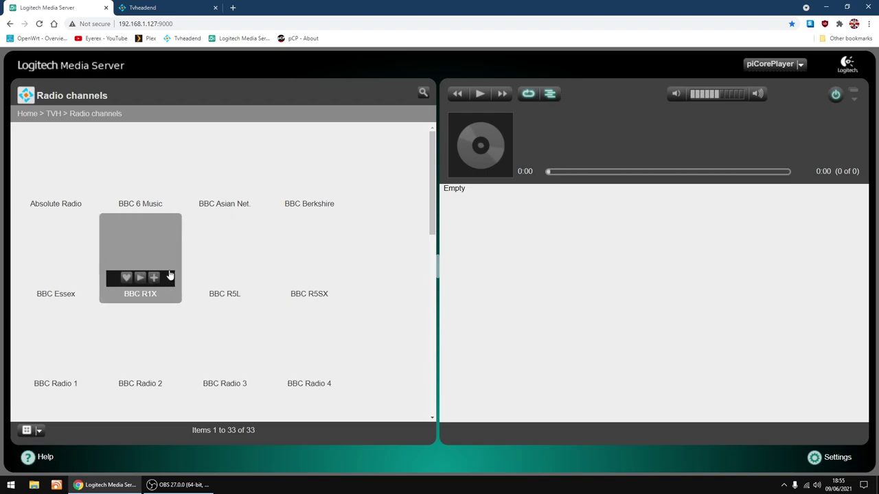
# Browse the radio channels and start playing Absolute Radio on piCorePlayer.
pyautogui.scroll(-5, 170, 275)
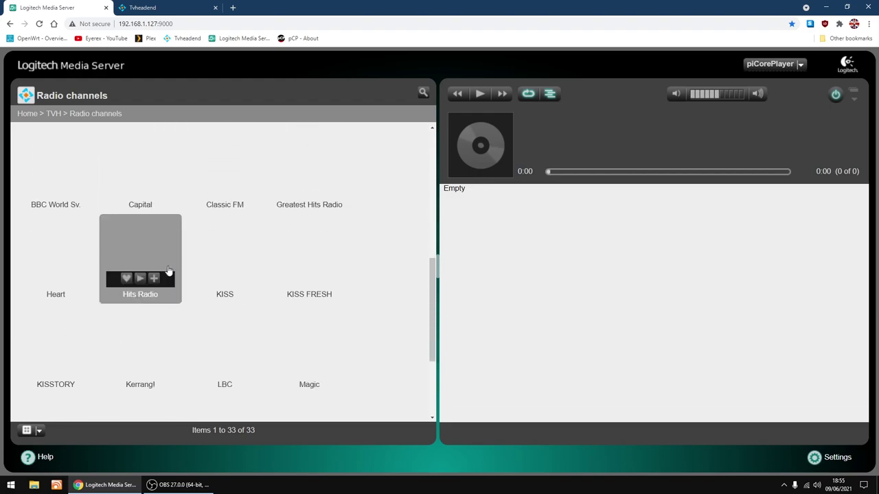
pyautogui.scroll(5, 168, 271)
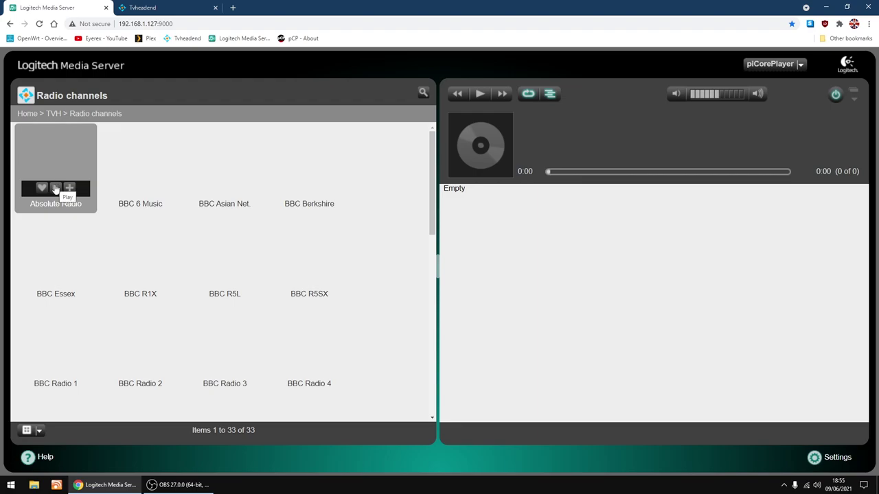
pyautogui.click(55, 188)
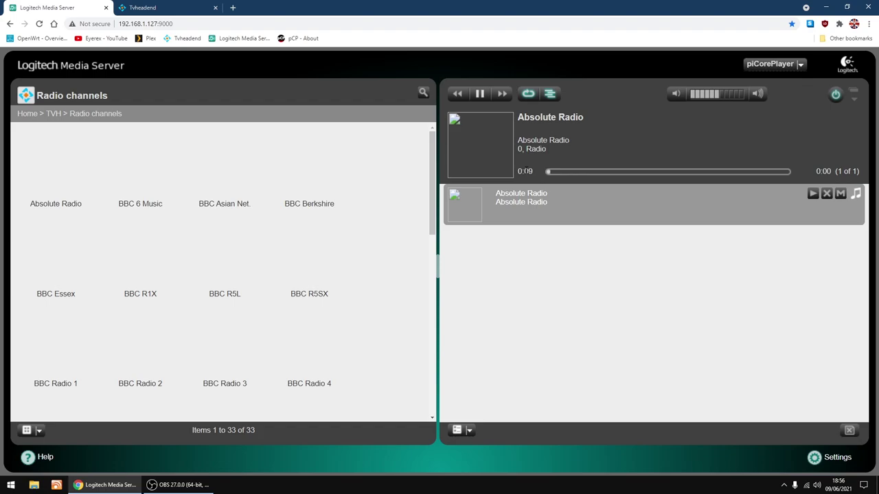
# Play BBC R5L followed by BBC Radio 4 from the TVH radio channels on piCorePlayer, and return to the home menu.
pyautogui.moveTo(247, 254)
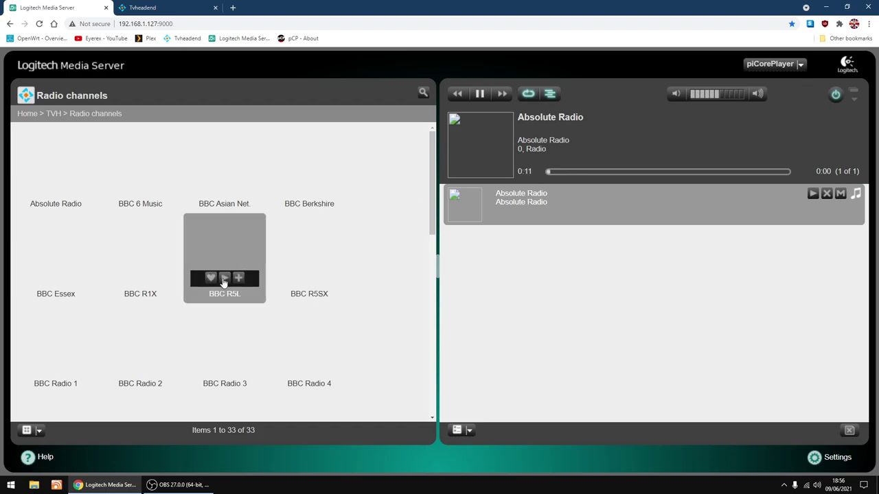
pyautogui.click(224, 278)
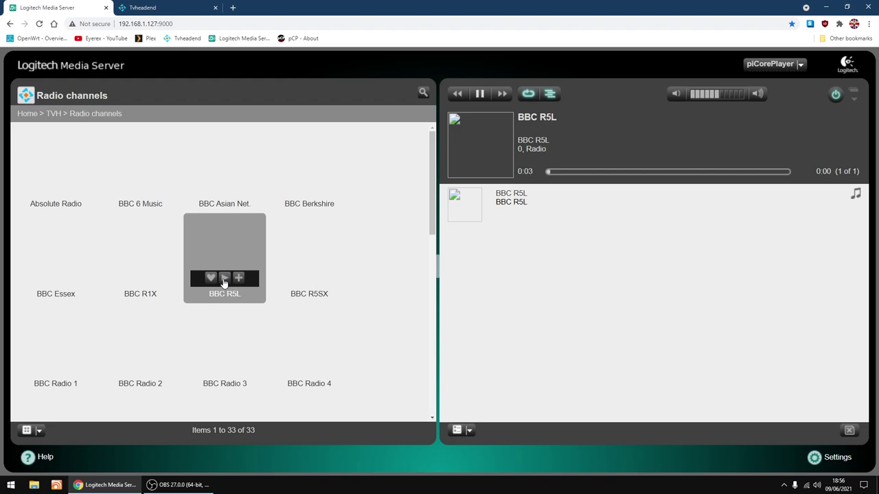
pyautogui.moveTo(310, 347)
pyautogui.click(309, 371)
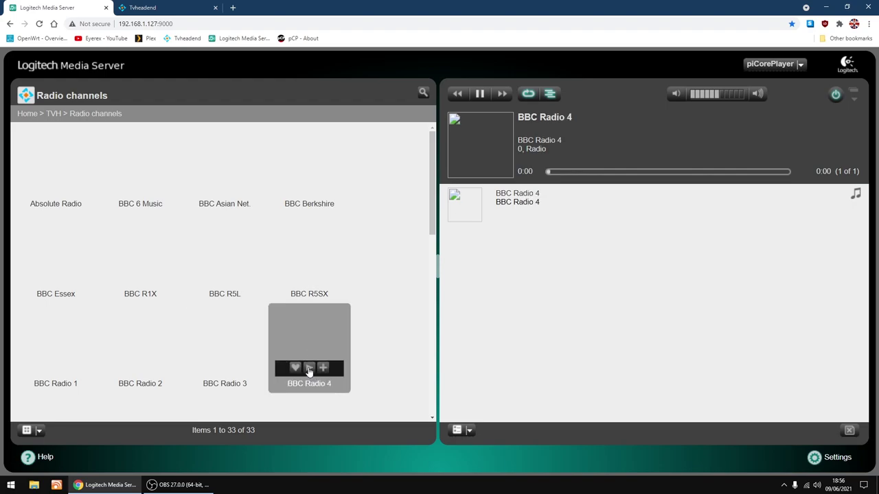
pyautogui.moveTo(149, 276)
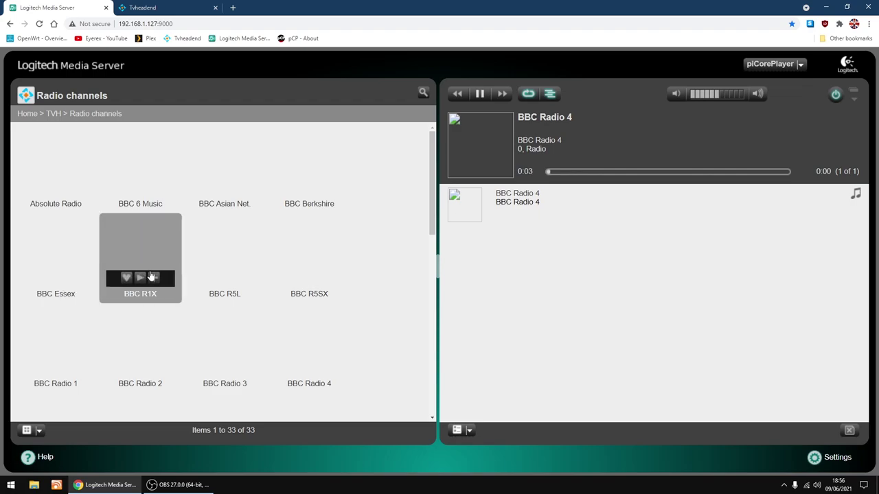
pyautogui.moveTo(228, 325)
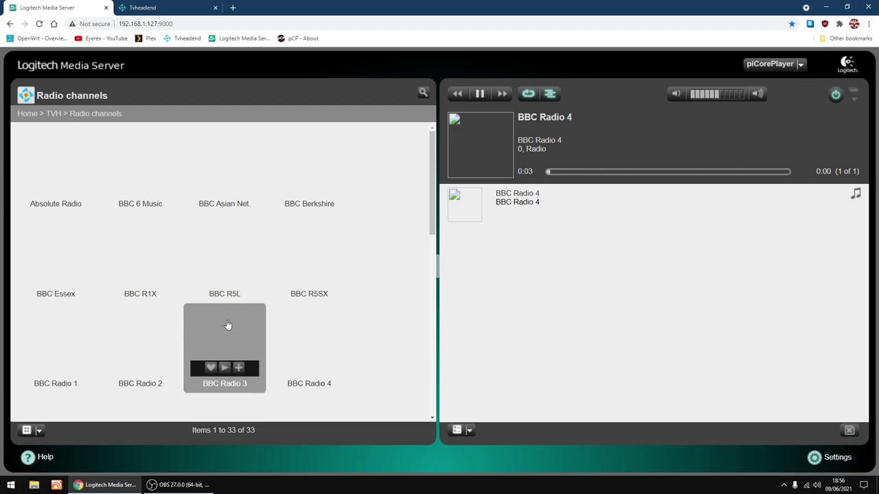
pyautogui.click(22, 115)
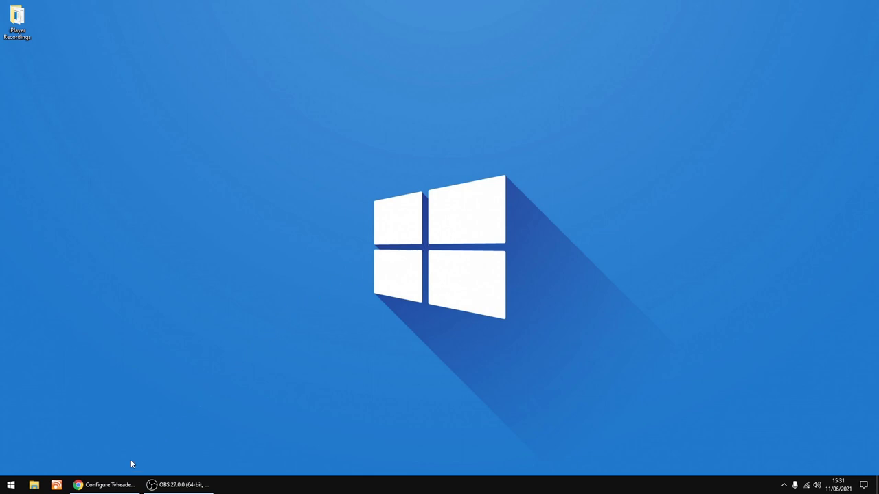
# Switch to the Tvheadend channel icons guide in Chrome and examine the commands for creating the icons folder, downloading the icons and renaming the extracted folders.
pyautogui.click(106, 485)
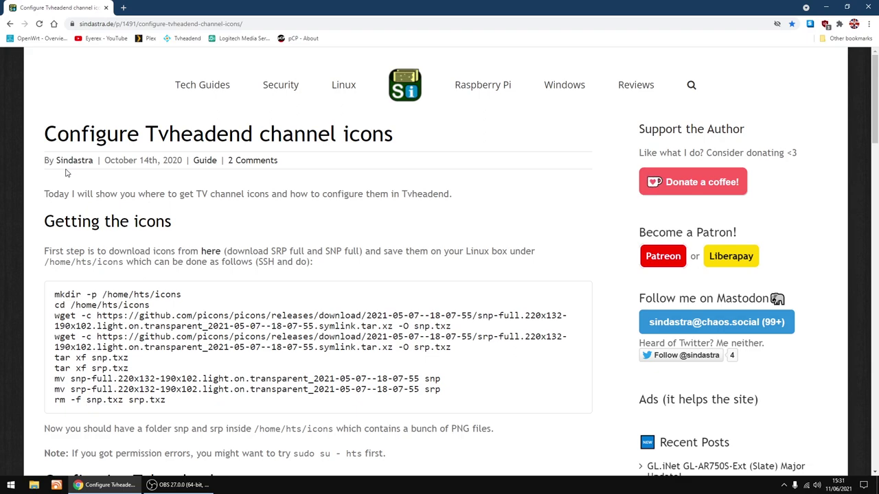
pyautogui.scroll(-1, 27, 239)
pyautogui.scroll(-1, 28, 239)
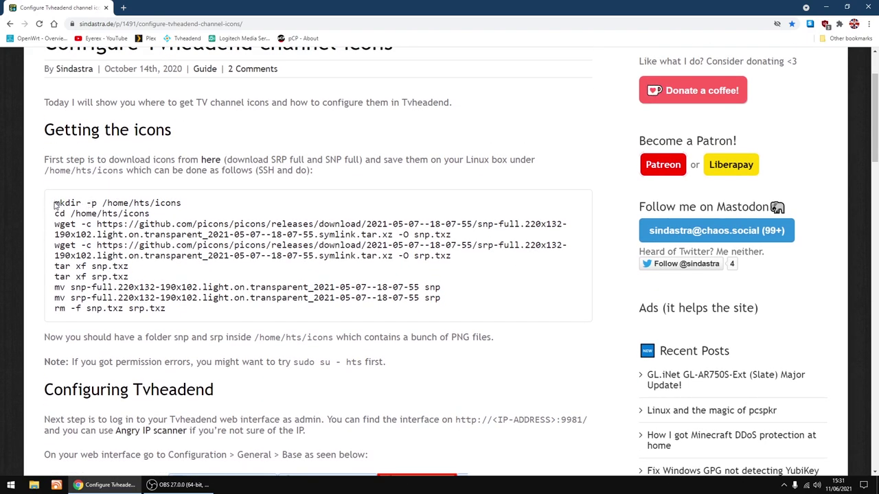
pyautogui.moveTo(55, 203); pyautogui.dragTo(183, 204)
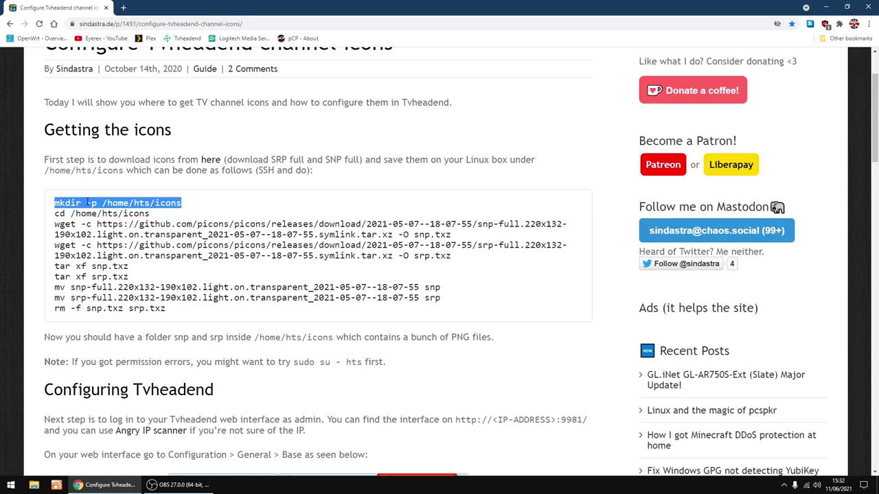
pyautogui.click(56, 223)
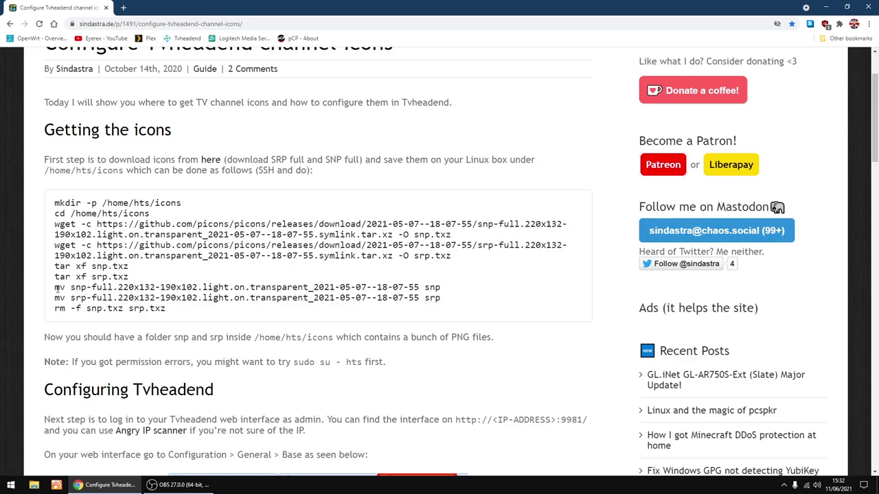
pyautogui.moveTo(54, 288); pyautogui.dragTo(443, 291)
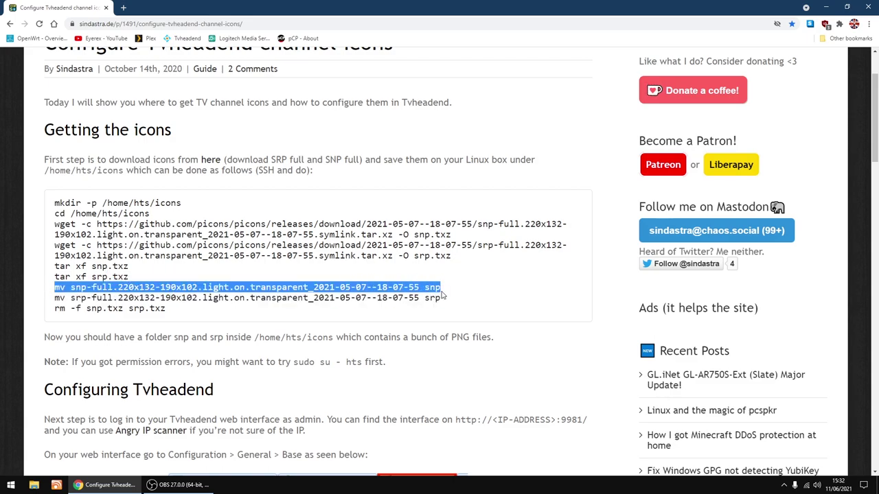
pyautogui.click(51, 289)
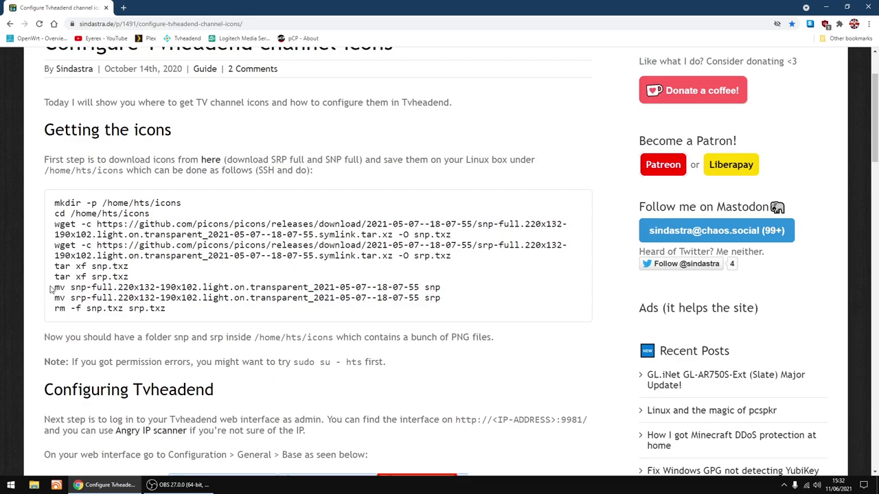
# Examine the guide's Picon settings for Tvheadend and highlight the channel icon path file:///home/hts/icons/snp/%C.png.
pyautogui.scroll(-3, 50, 288)
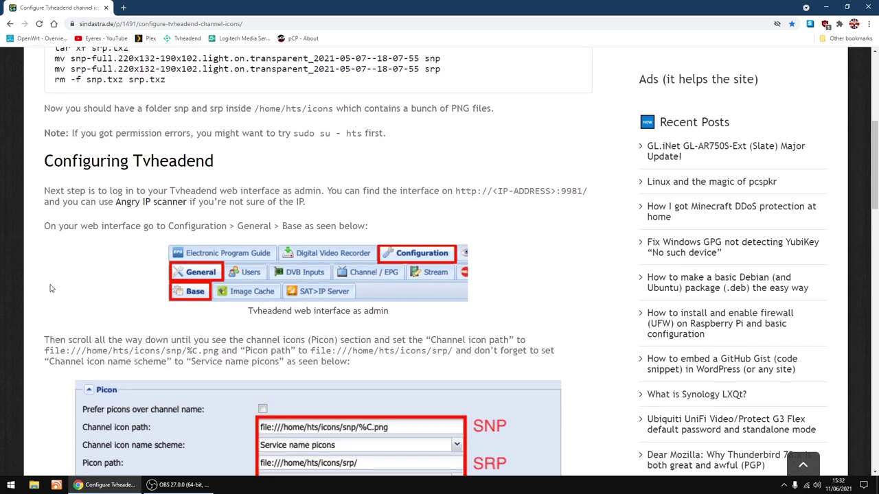
pyautogui.scroll(-3, 50, 288)
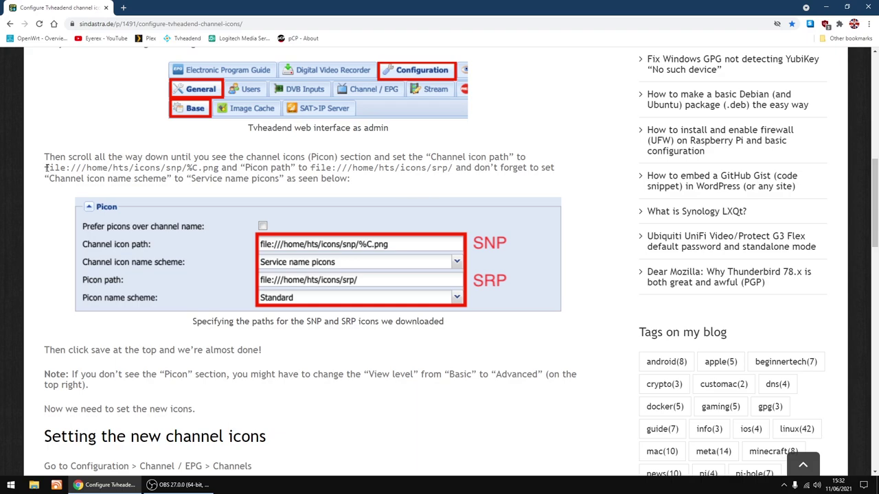
pyautogui.moveTo(46, 167); pyautogui.dragTo(219, 172)
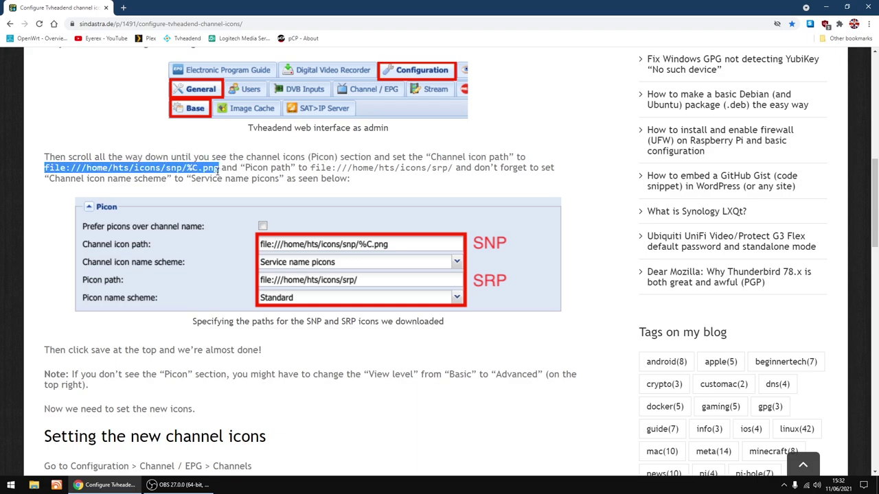